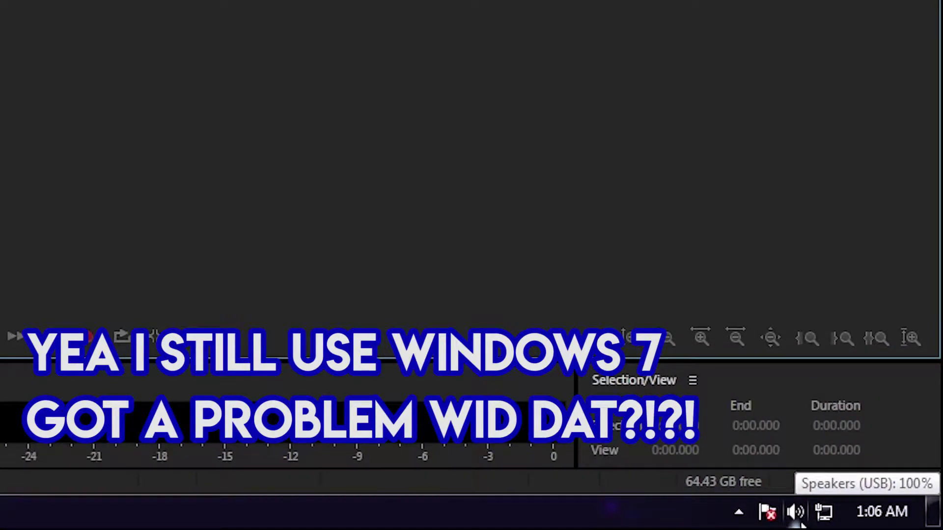
# Step: Confirm 2 channel, 16 bit, 44100 Hz (CD Quality) as the ATR USB microphone's default format in the Windows recording devices
pyautogui.rightClick(798, 518)
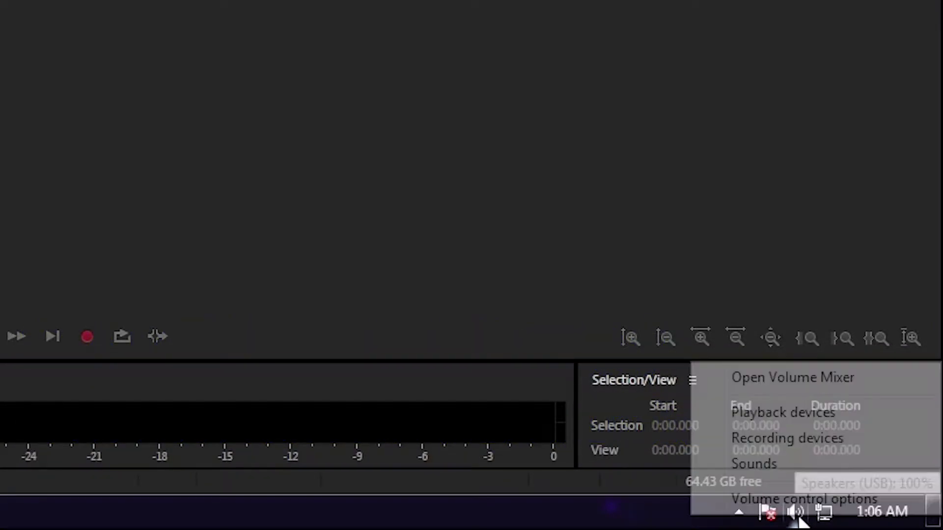
pyautogui.click(801, 442)
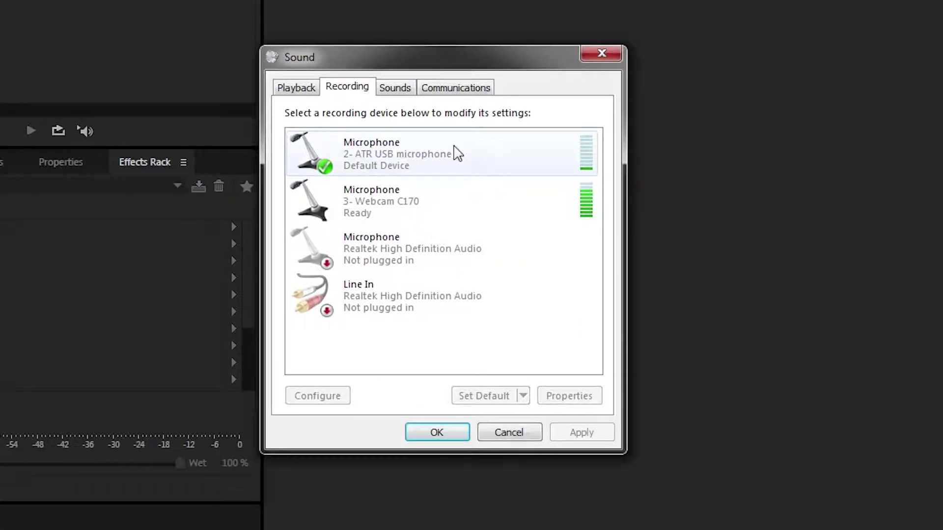
pyautogui.click(454, 152)
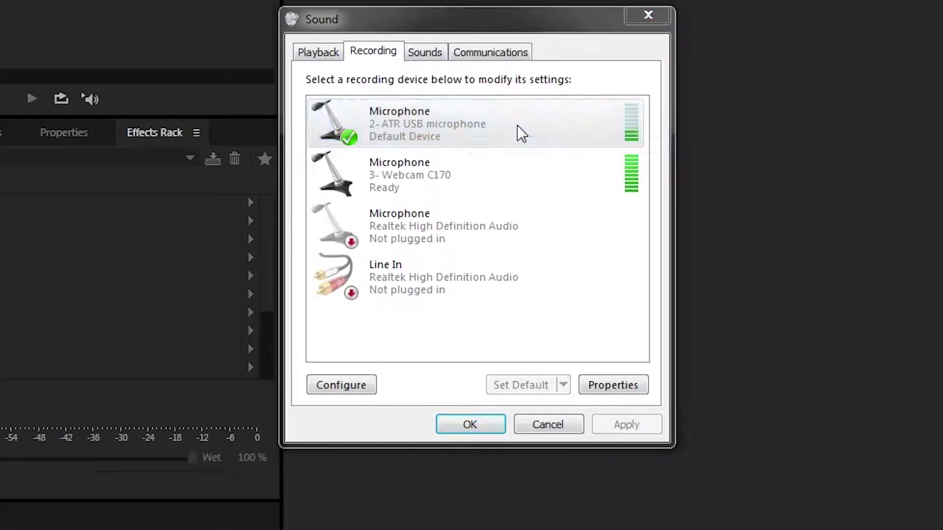
pyautogui.doubleClick(520, 133)
pyautogui.click(490, 126)
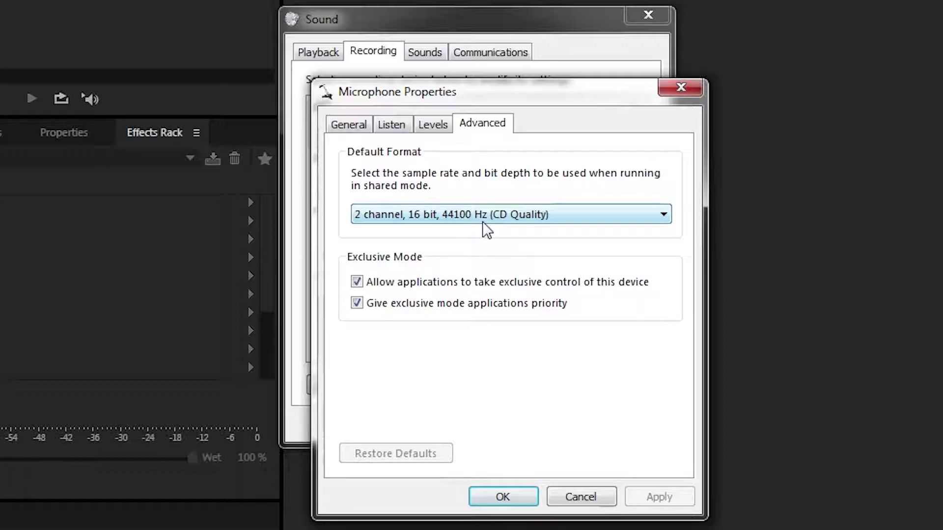
pyautogui.click(514, 489)
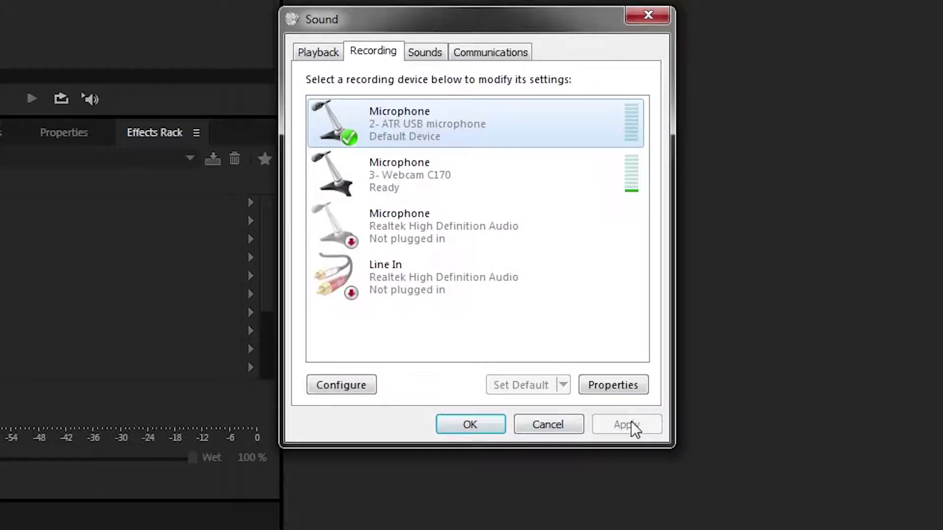
pyautogui.click(458, 423)
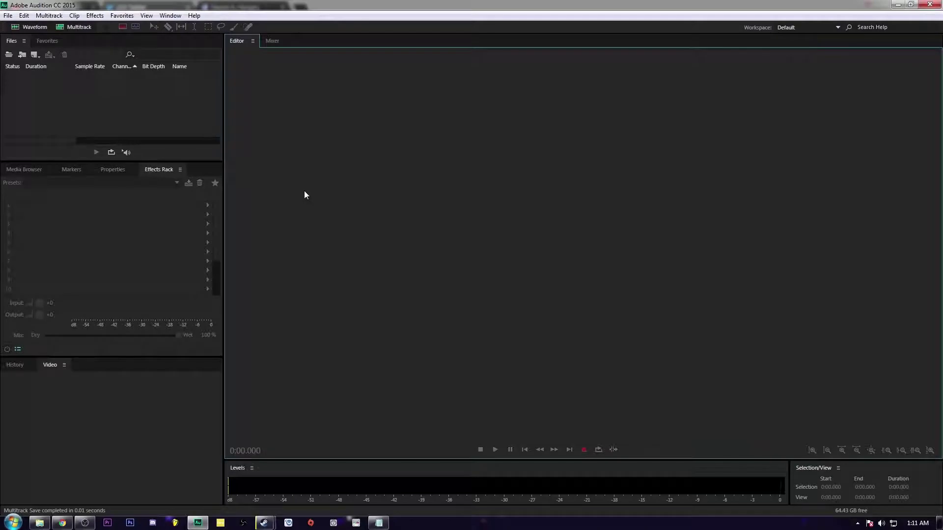
# Step: Choose Speakers (2- ATR USB microphone) as the default output in Audition's audio hardware preferences and accept the settings
pyautogui.click(23, 16)
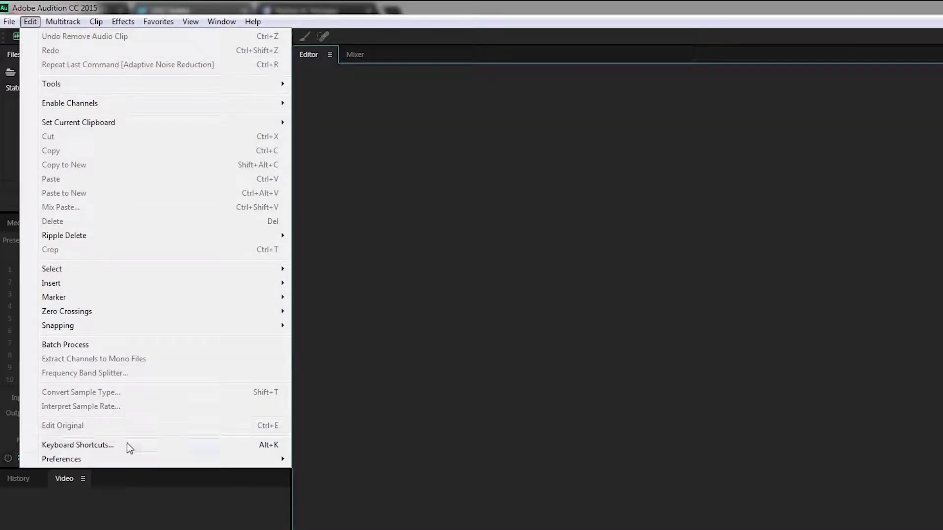
pyautogui.moveTo(121, 462)
pyautogui.click(426, 372)
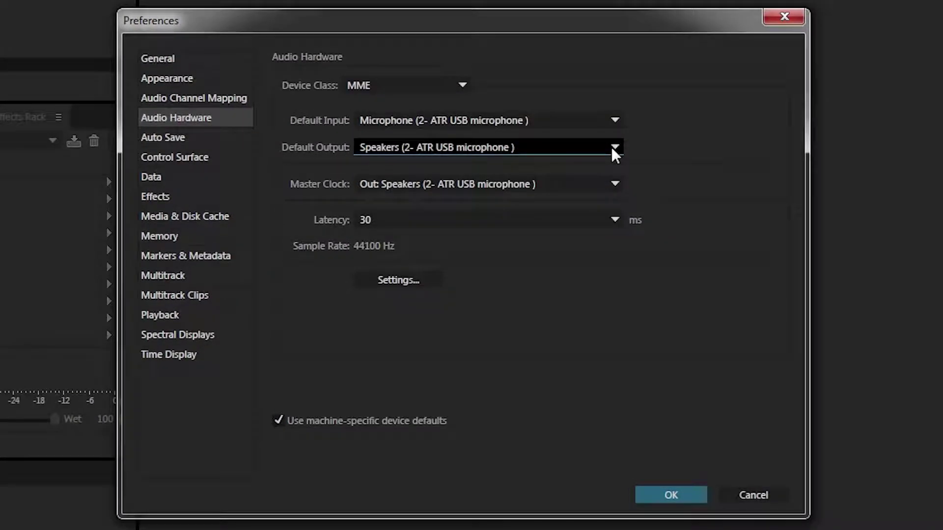
pyautogui.click(612, 148)
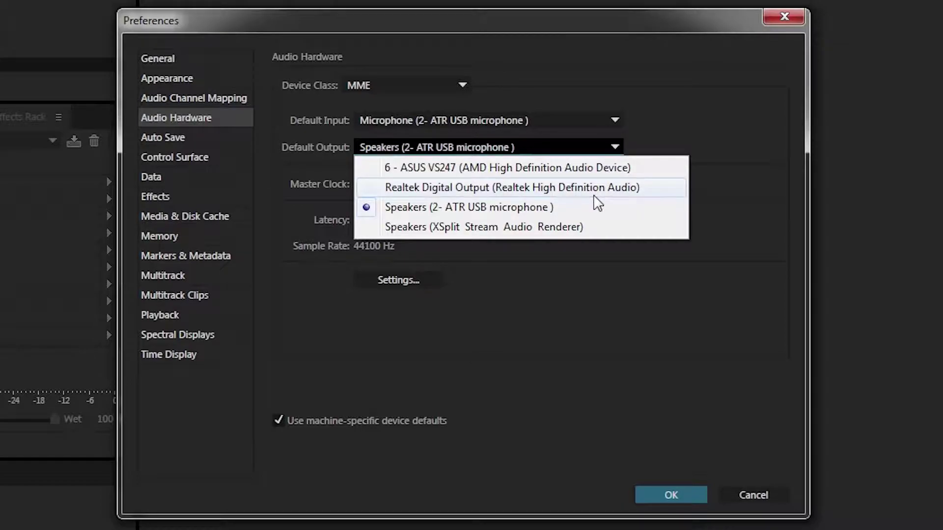
pyautogui.click(573, 210)
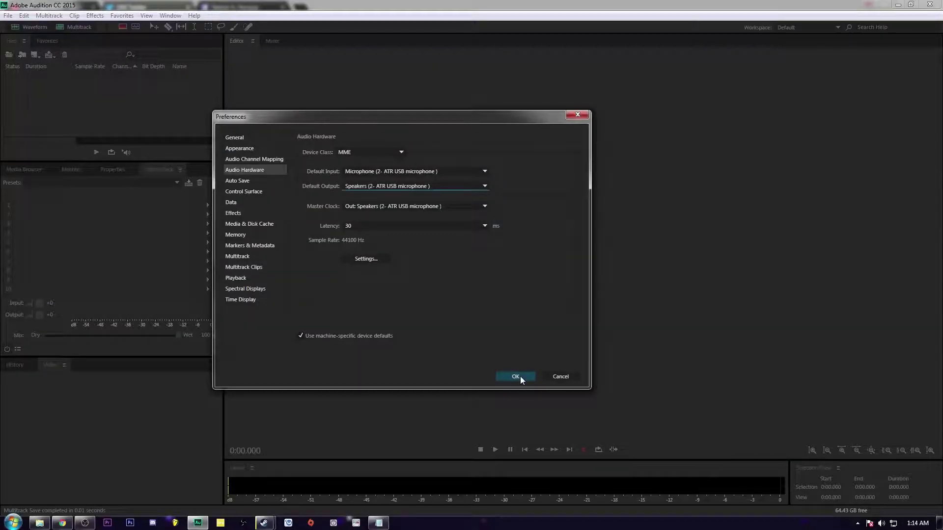
pyautogui.click(515, 376)
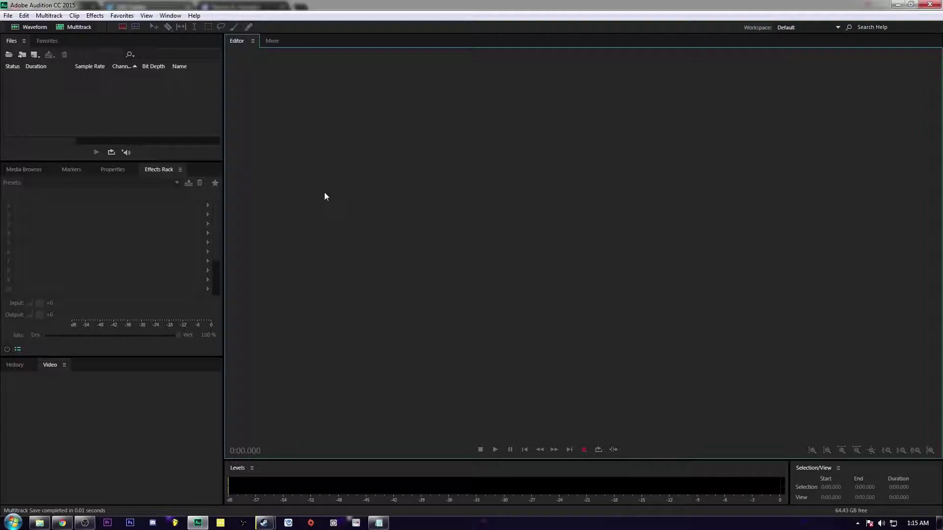
# Step: Create a new 48000 Hz, stereo, 32-bit (float) audio file and record about 11 seconds of voice into it
pyautogui.click(7, 16)
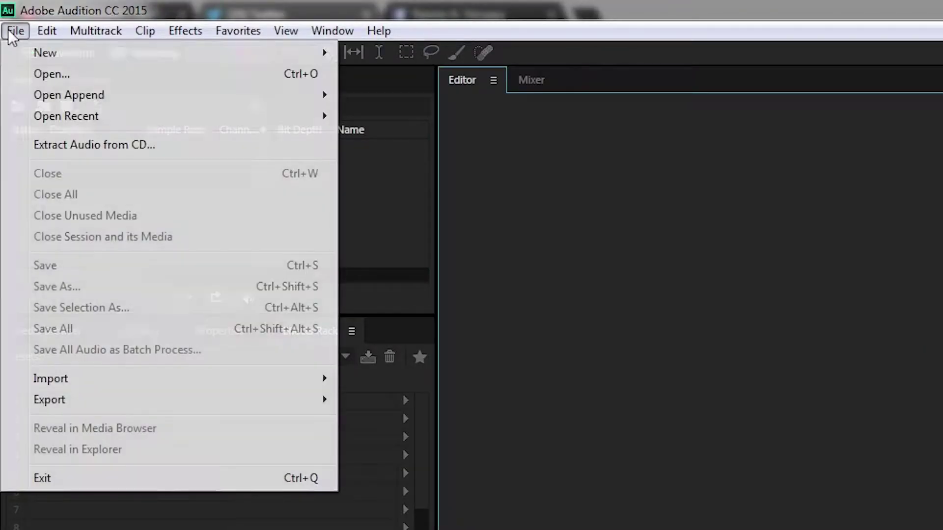
pyautogui.moveTo(42, 54)
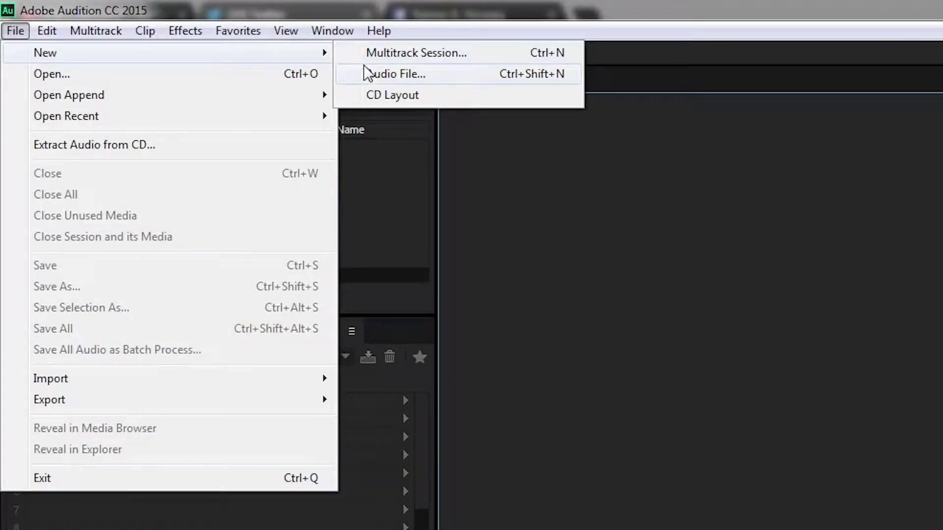
pyautogui.click(373, 74)
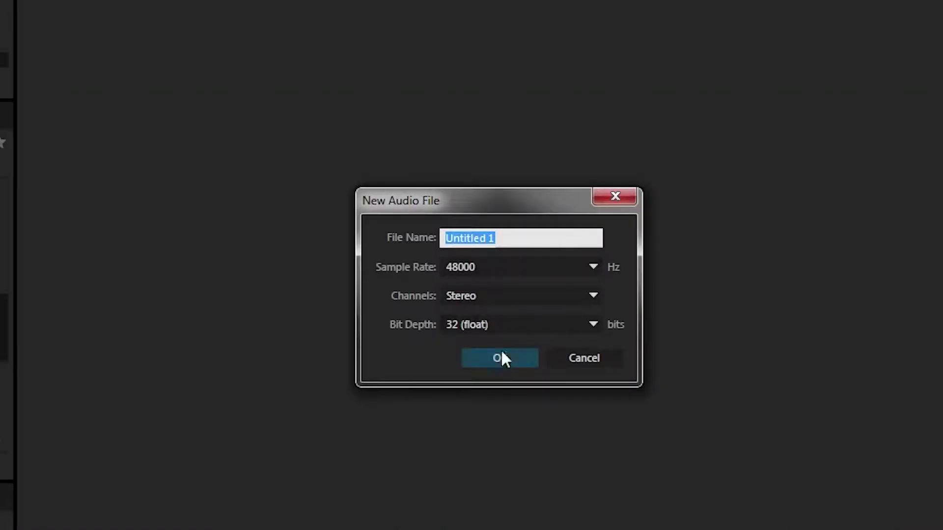
pyautogui.click(494, 357)
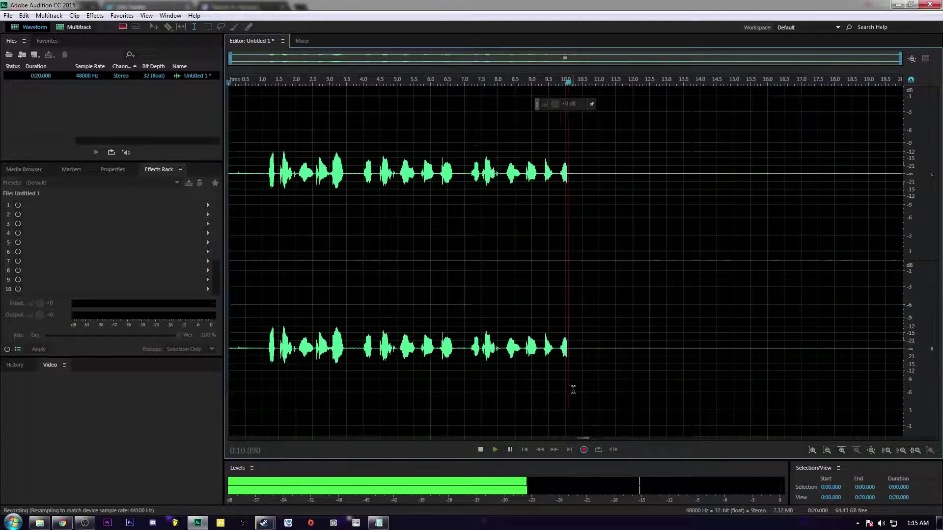
pyautogui.press('space')
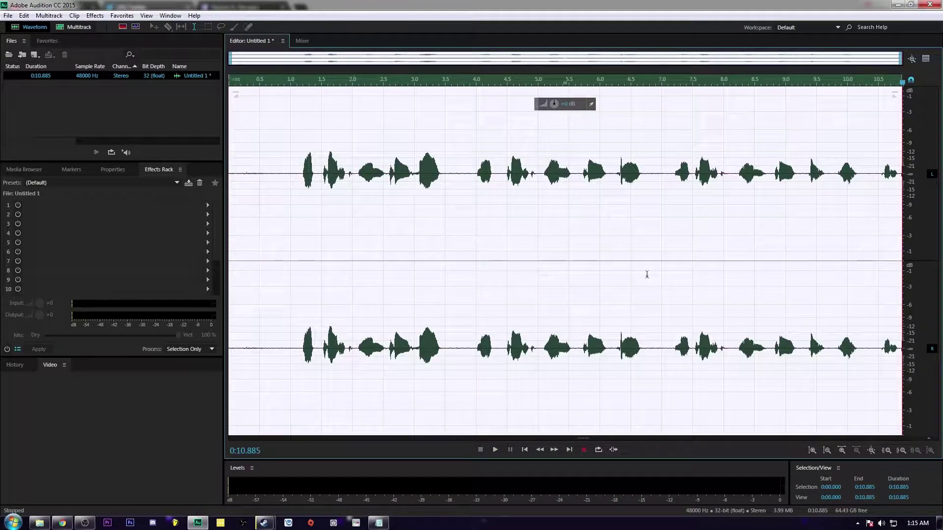
# Step: Select the whole voice recording and apply Adaptive Noise Reduction with the default preset, reducing noise by 20 dB
pyautogui.click(295, 206)
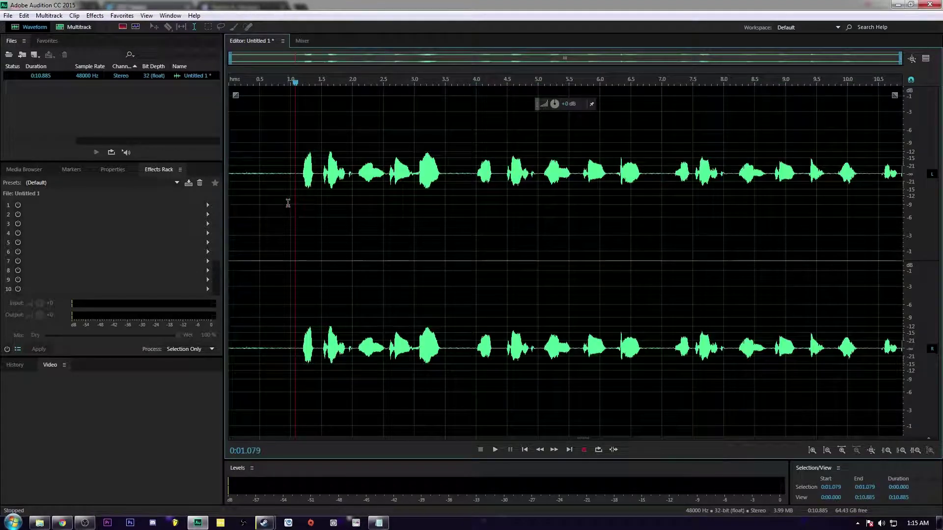
pyautogui.click(298, 198)
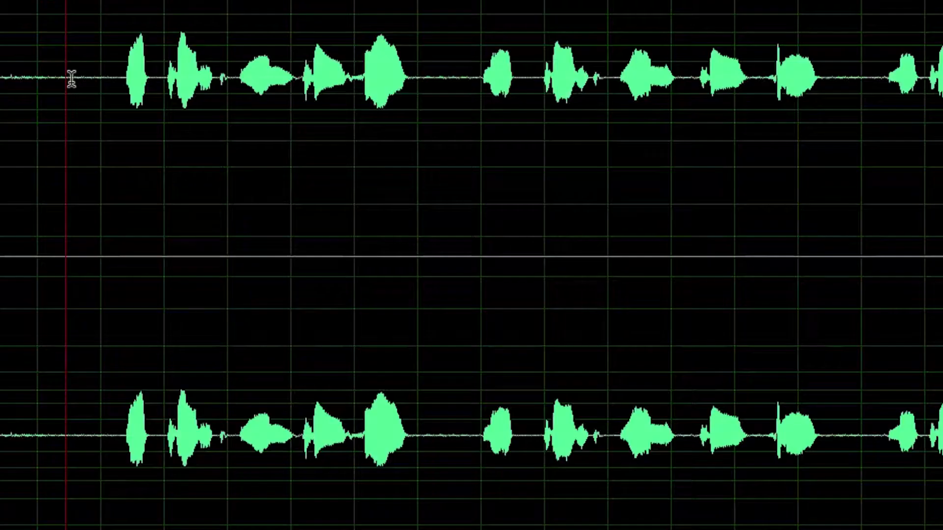
pyautogui.rightClick(275, 175)
pyautogui.click(102, 91)
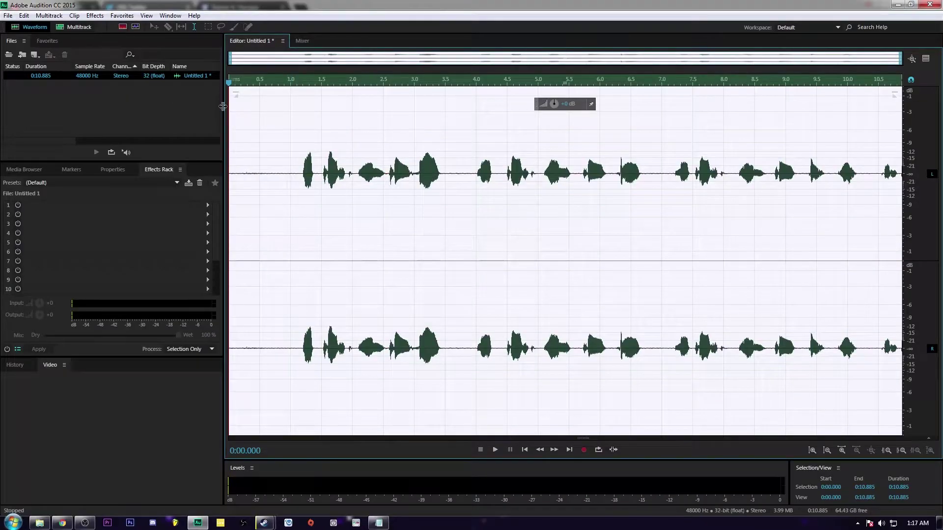
pyautogui.click(160, 14)
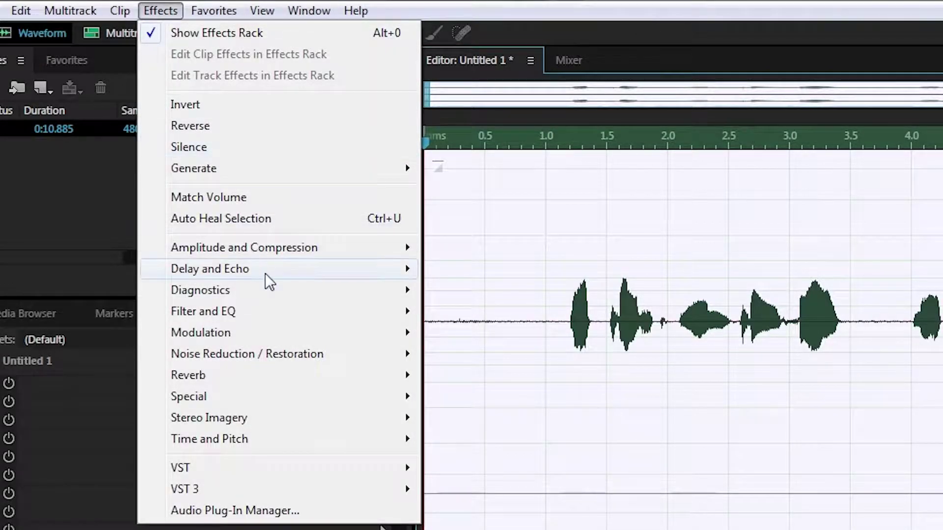
pyautogui.moveTo(290, 348)
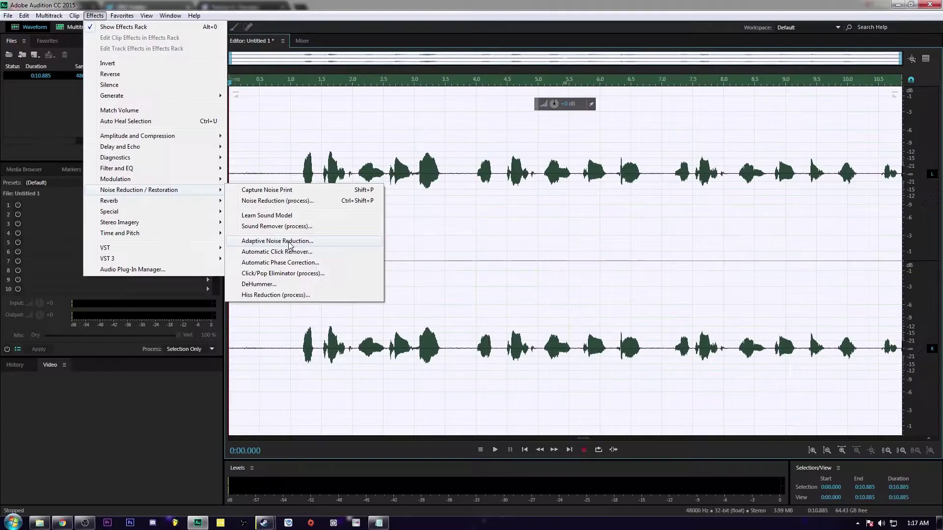
pyautogui.click(541, 456)
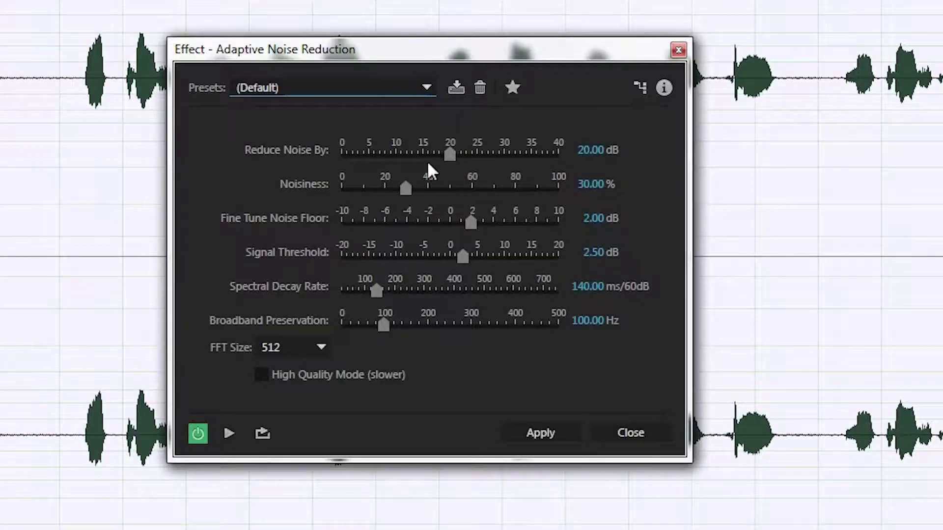
pyautogui.click(539, 433)
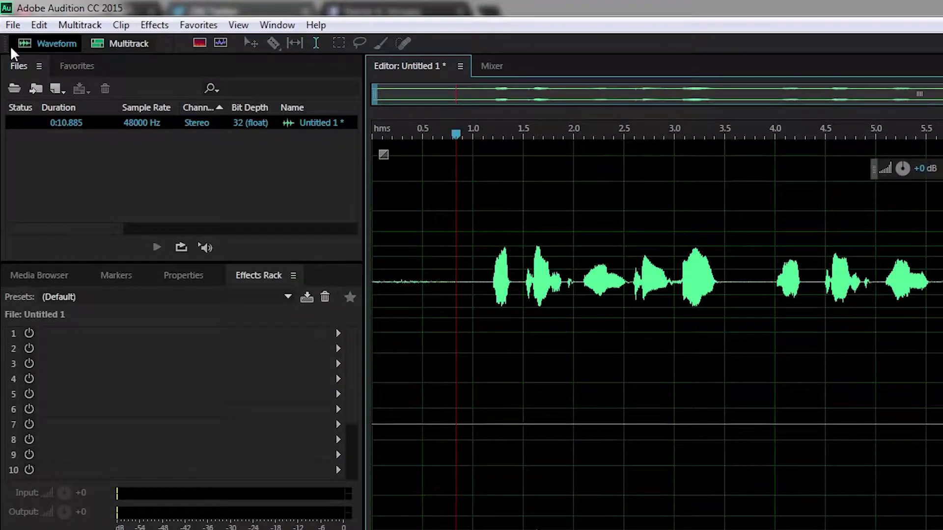
# Step: Create a 48000 Hz, 32-bit (float), stereo multitrack session without a template and place the Untitled 1 recording at the start of Track 1
pyautogui.click(9, 16)
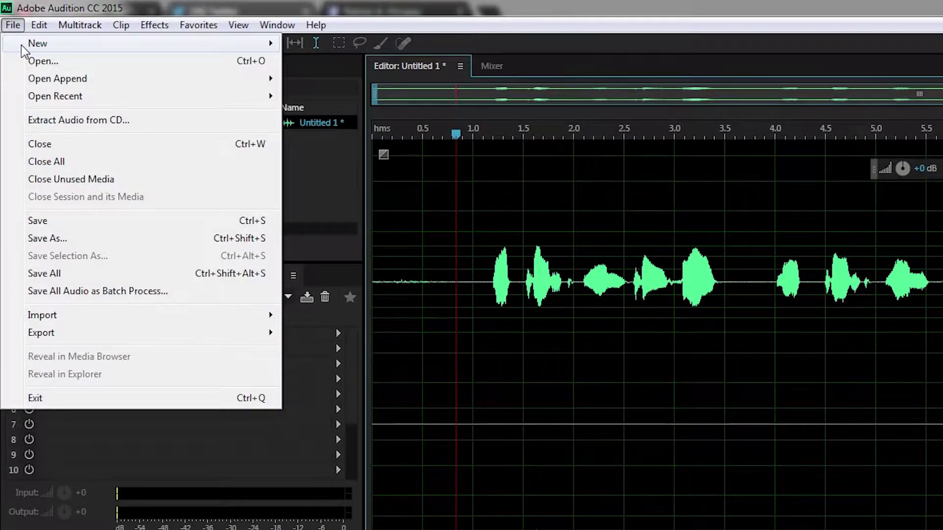
pyautogui.moveTo(92, 47)
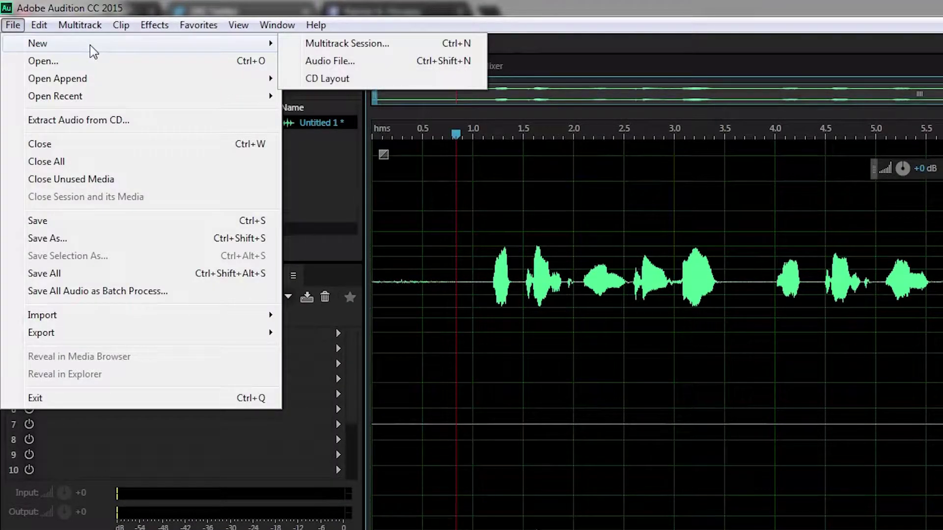
pyautogui.click(319, 47)
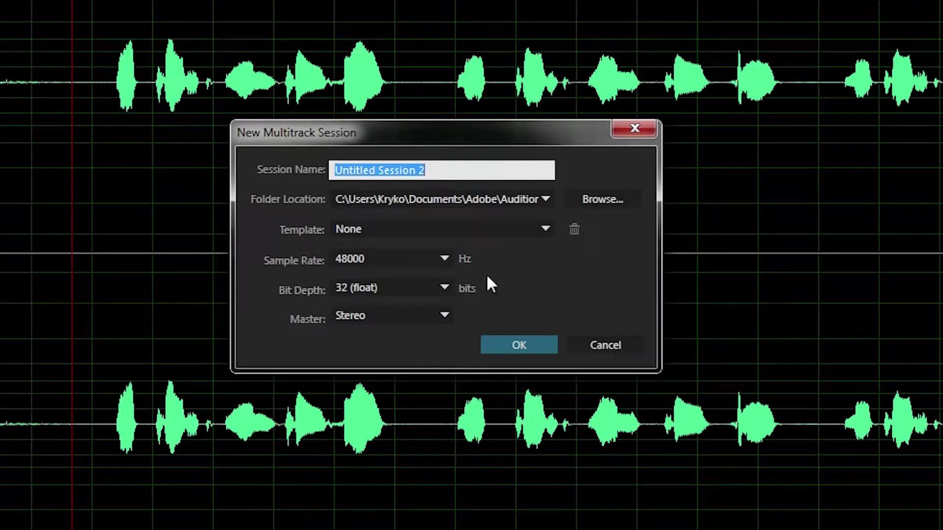
pyautogui.click(521, 344)
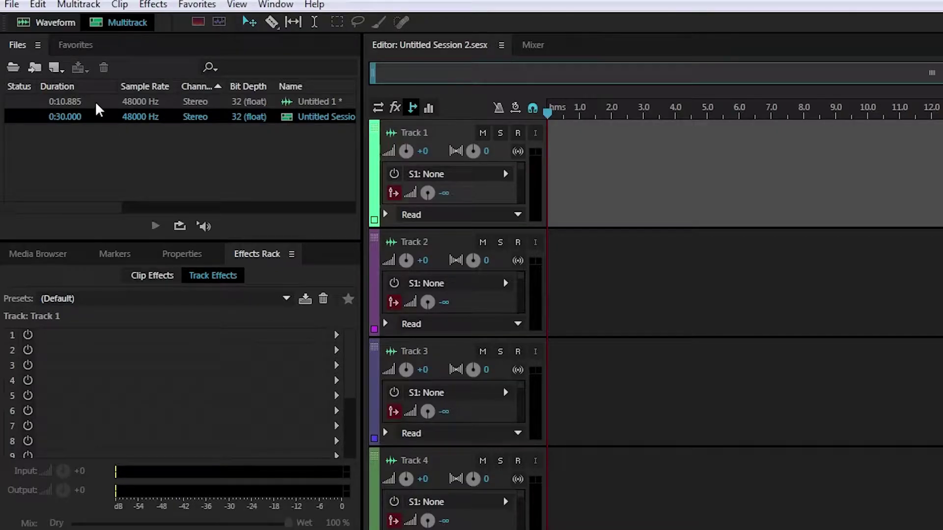
pyautogui.moveTo(95, 101); pyautogui.dragTo(538, 180)
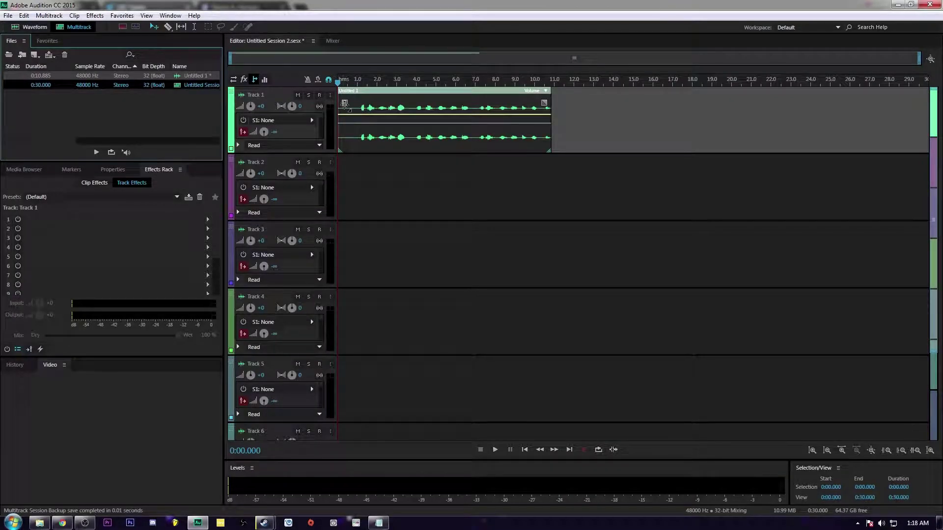
# Step: Play back the voice clip on Track 1 from about 0.8 s and trim its end to about 10.4 s
pyautogui.click(387, 185)
pyautogui.click(353, 81)
pyautogui.press('space')
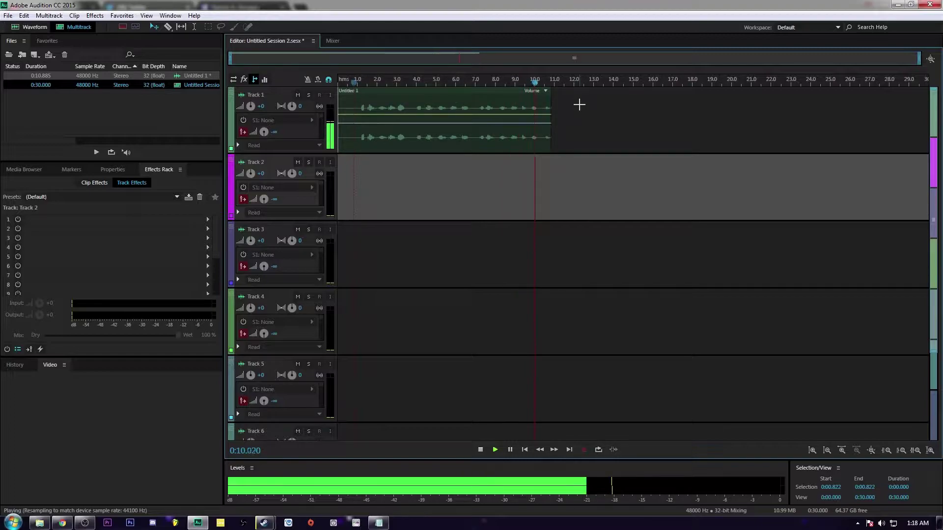
pyautogui.click(564, 104)
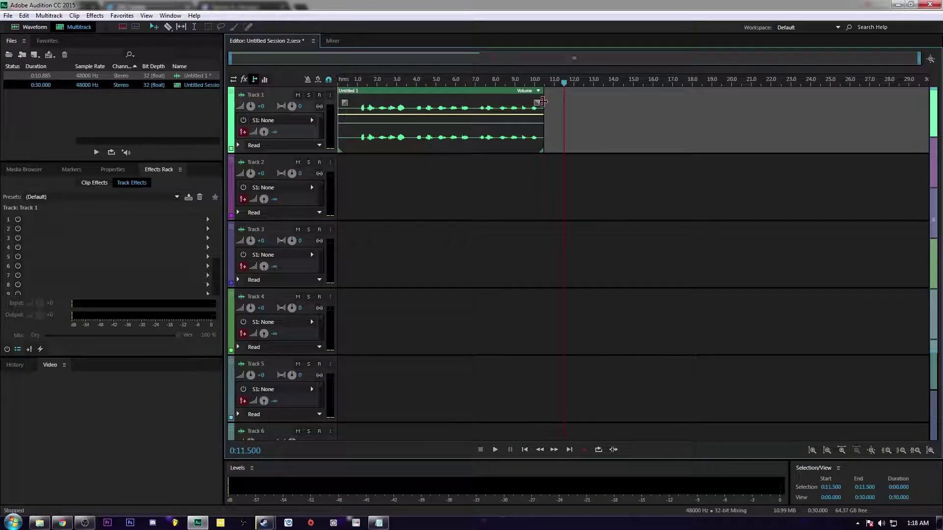
pyautogui.click(561, 113)
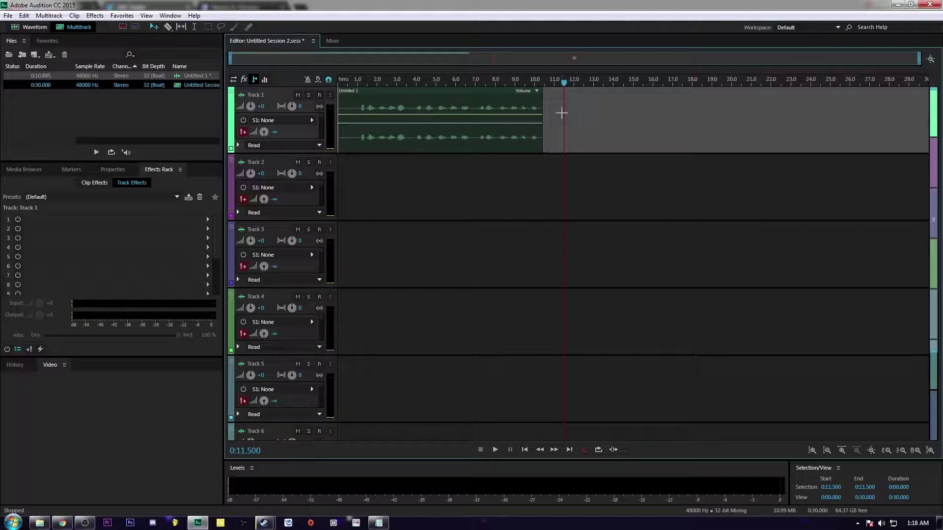
# Step: Load the (1) Voice for Vids preset into the track effects rack of Track 2 and look through its effects
pyautogui.click(357, 197)
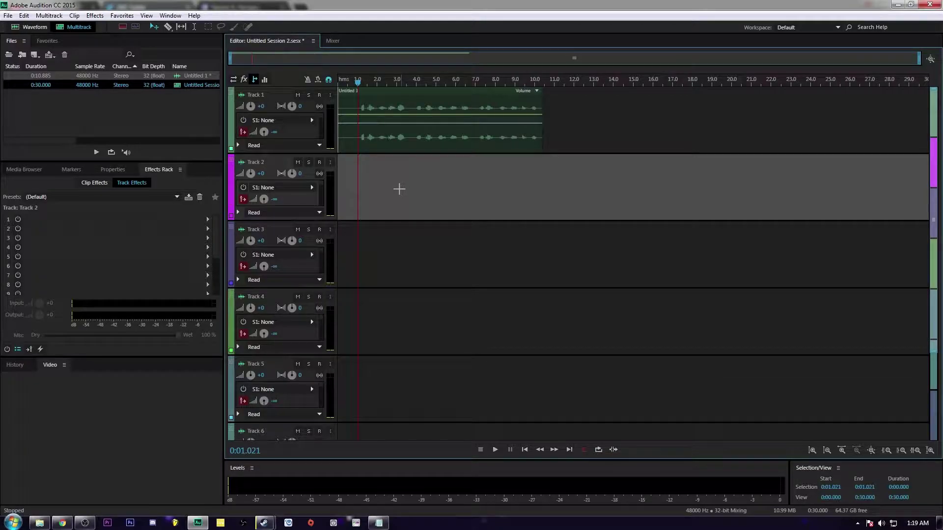
pyautogui.click(155, 197)
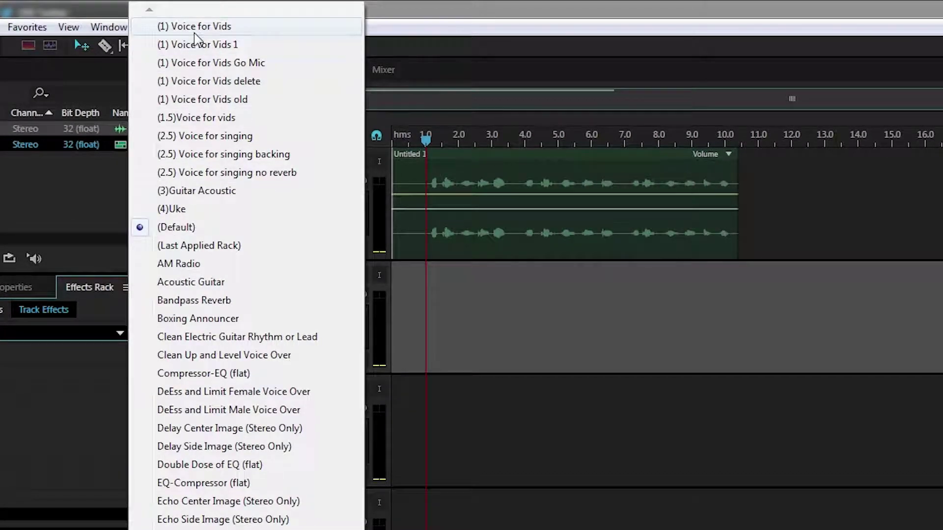
pyautogui.click(193, 31)
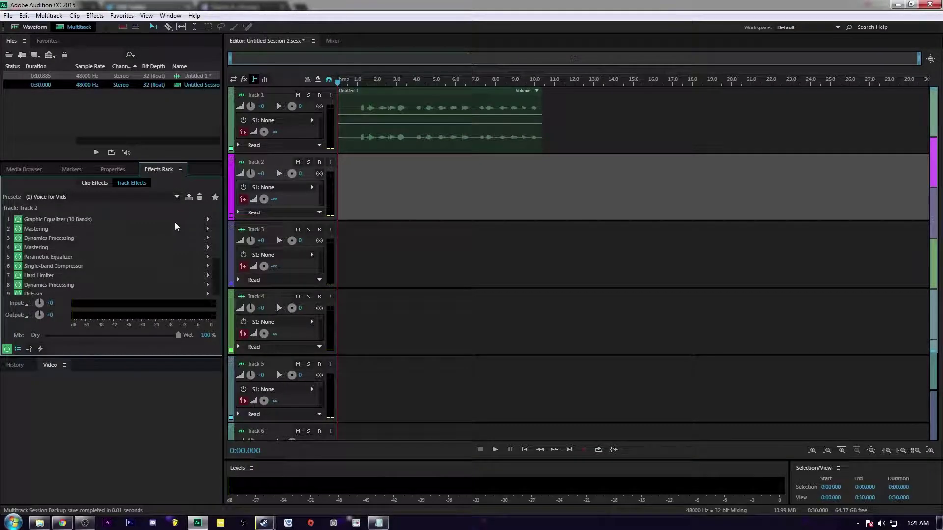
pyautogui.scroll(-1, 215, 227)
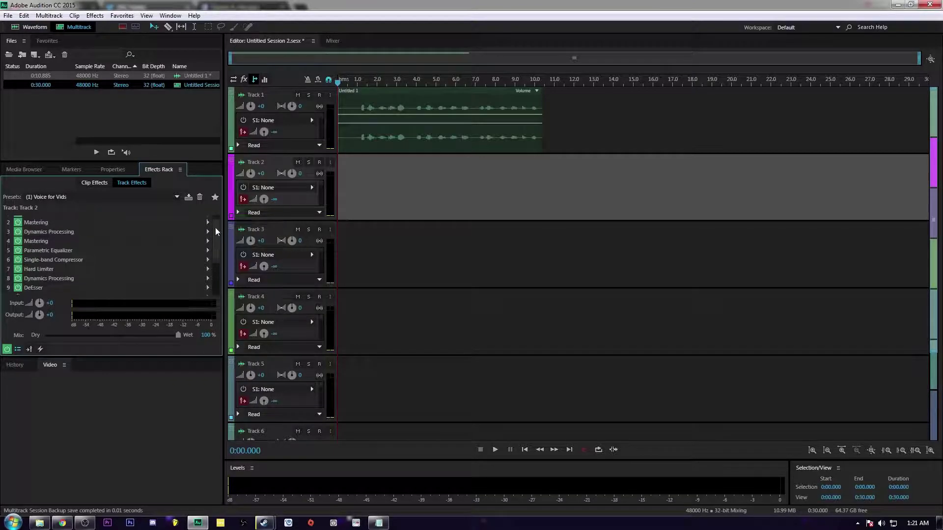
# Step: Examine the settings of the Graphic Equalizer (30 Bands) and both Mastering effects in Track 2's effects rack
pyautogui.scroll(1, 216, 230)
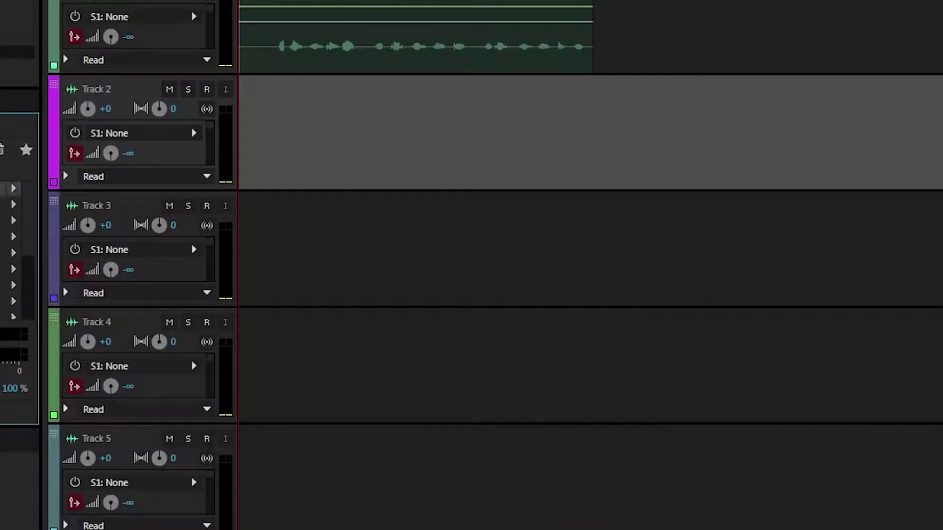
pyautogui.doubleClick(280, 193)
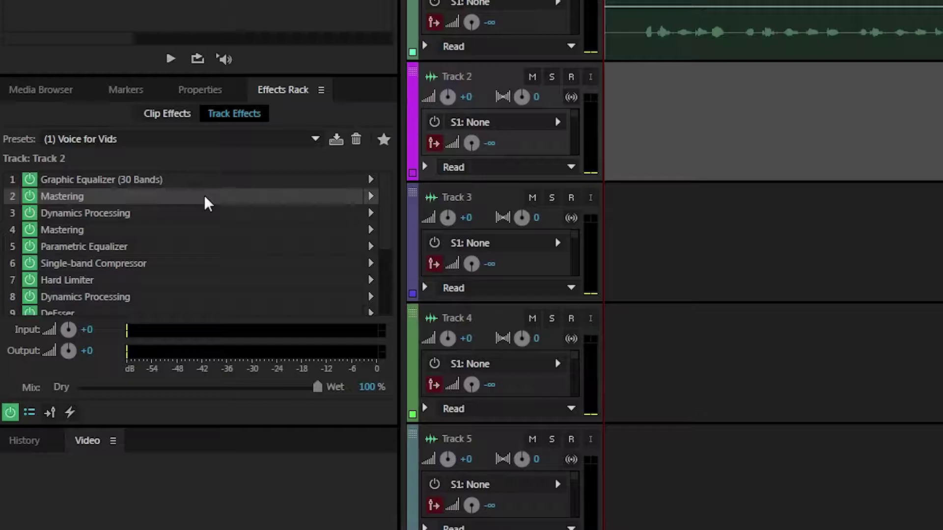
pyautogui.doubleClick(205, 195)
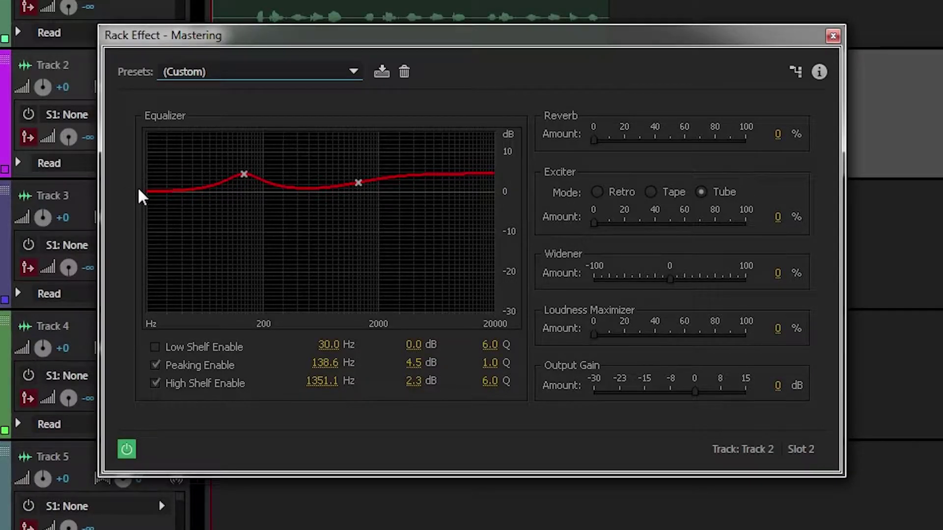
pyautogui.click(831, 36)
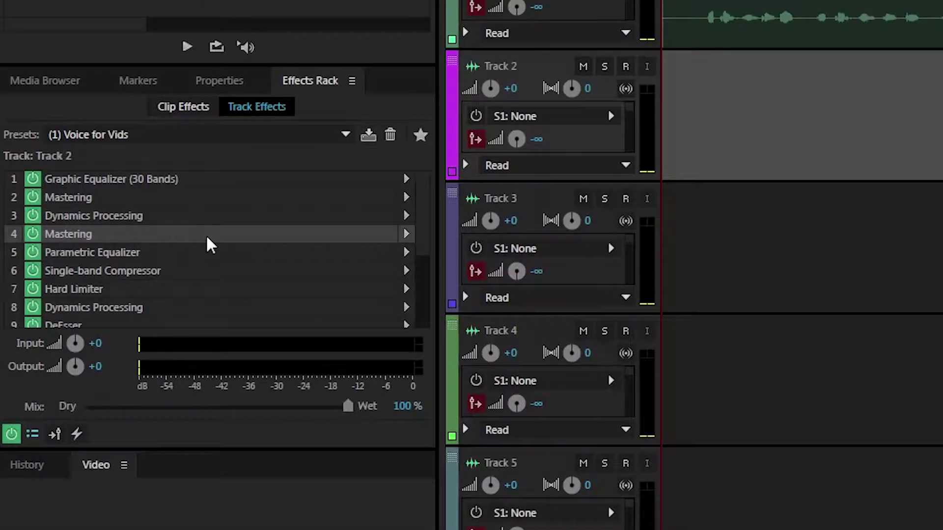
pyautogui.doubleClick(205, 234)
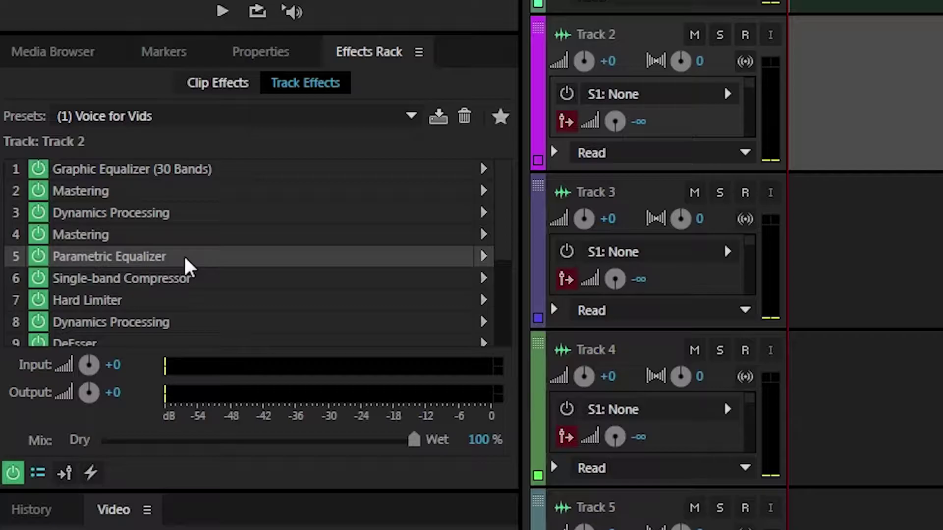
# Step: Examine the settings of the Parametric Equalizer, Single-band Compressor, Hard Limiter, second Dynamics Processing and DeEsser effects in Track 2's rack
pyautogui.doubleClick(185, 259)
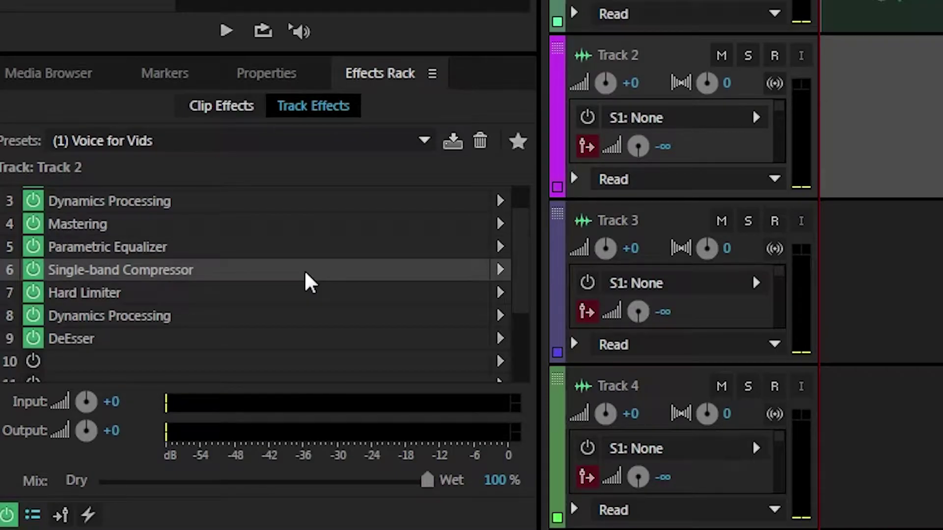
pyautogui.doubleClick(304, 269)
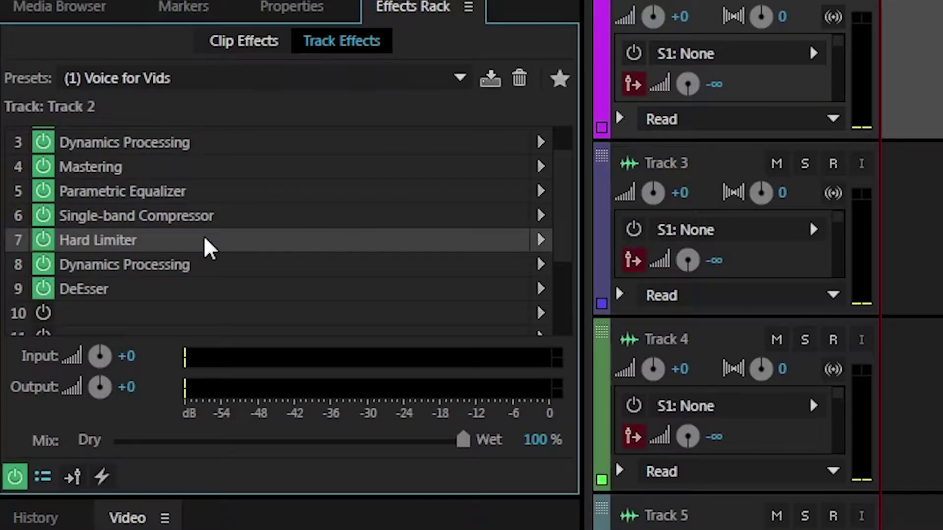
pyautogui.doubleClick(205, 240)
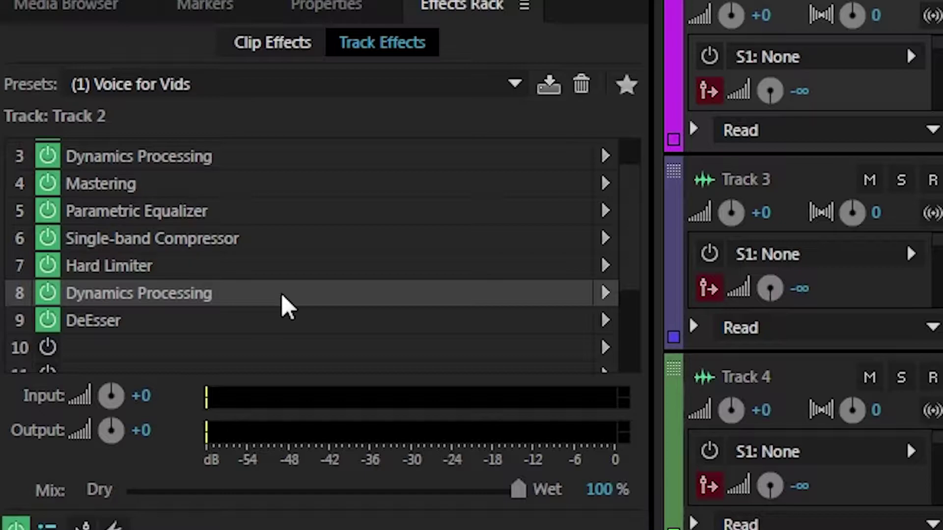
pyautogui.doubleClick(281, 293)
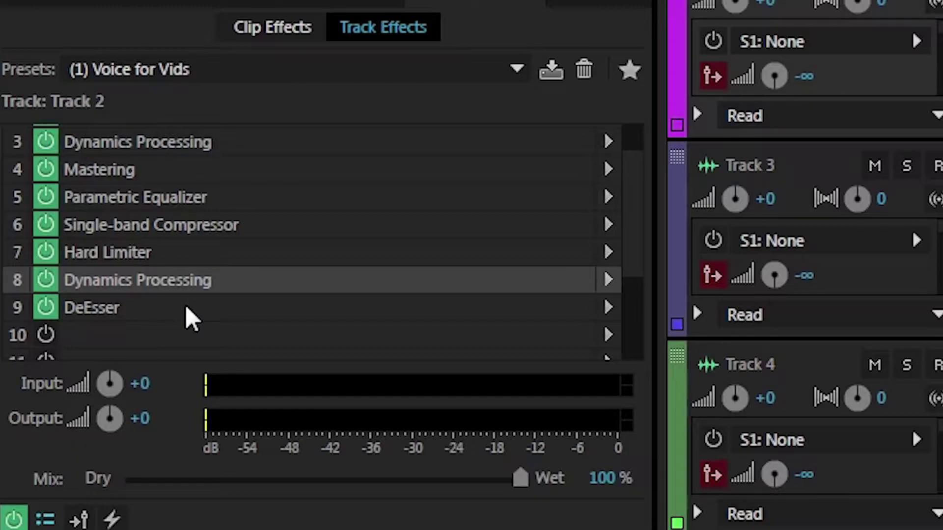
pyautogui.doubleClick(186, 308)
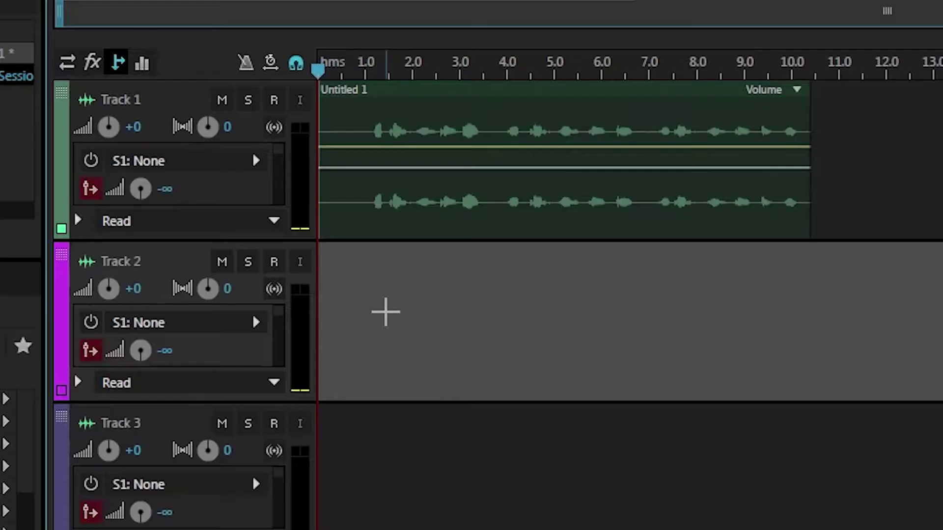
# Step: Set the volume of Track 1 to +3 dB
pyautogui.click(134, 126)
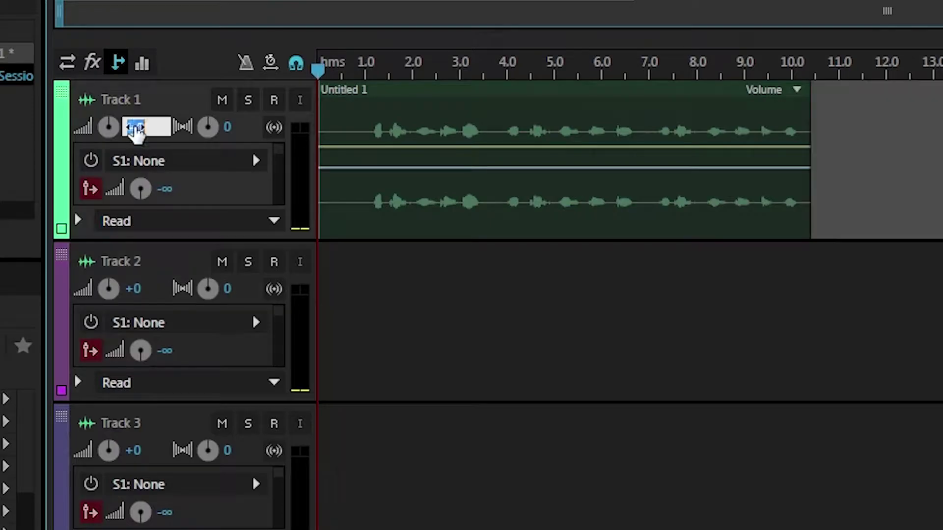
pyautogui.write('3')
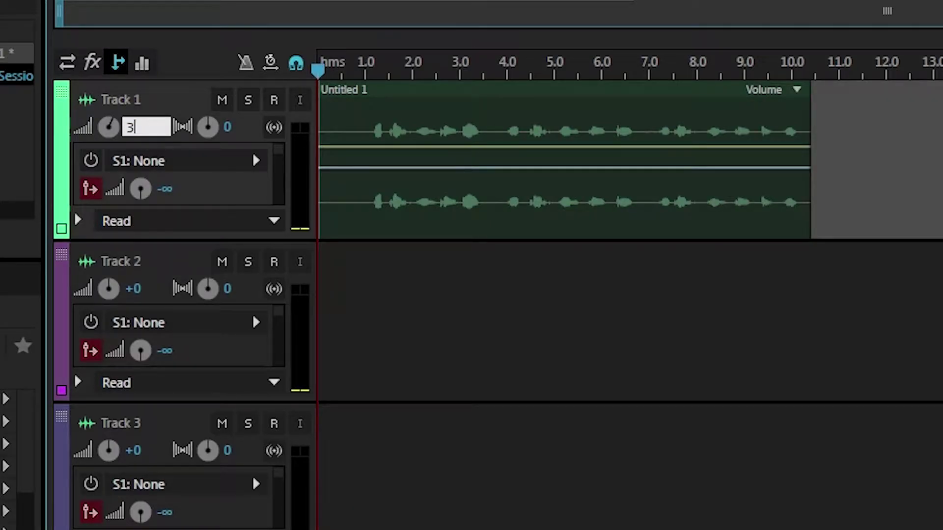
pyautogui.press('Return')
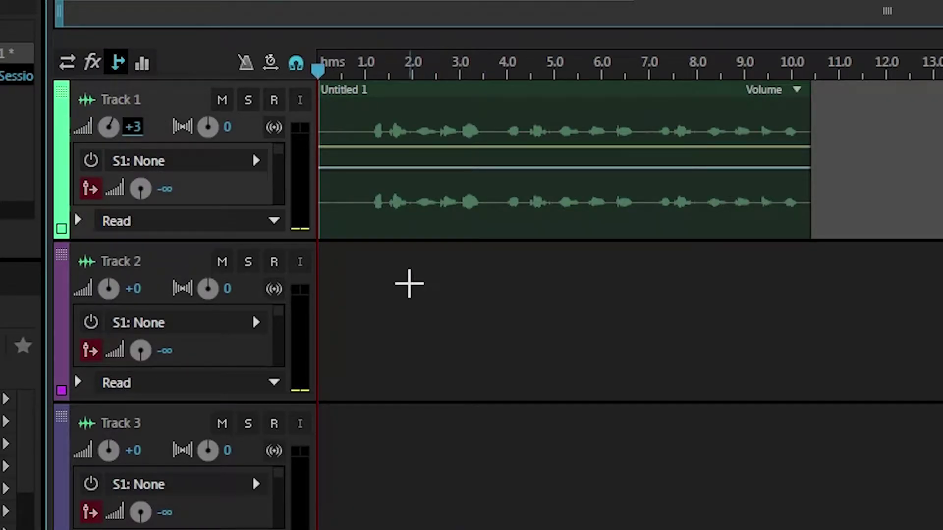
pyautogui.click(387, 287)
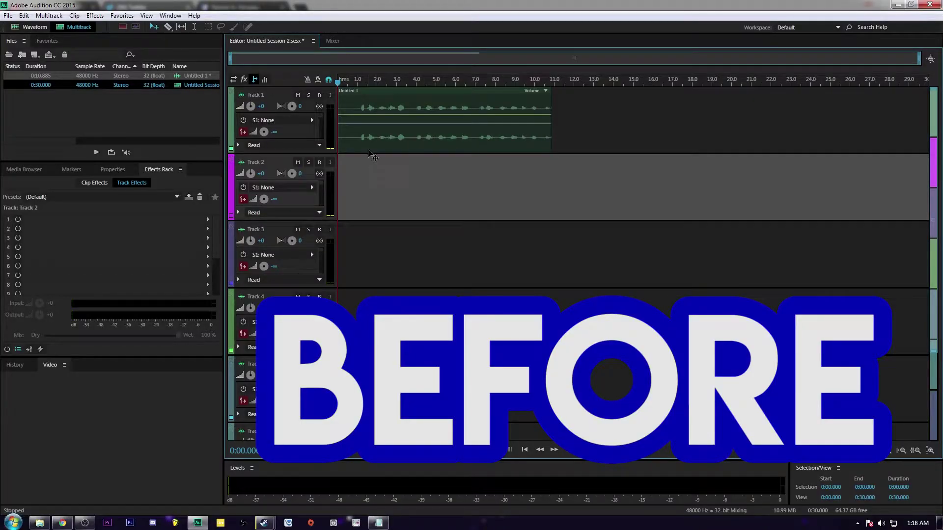
# Step: Play back the voice clip on Track 1 without and with the (1) Voice for Vids effects to compare the sound
pyautogui.click(354, 82)
pyautogui.press('space')
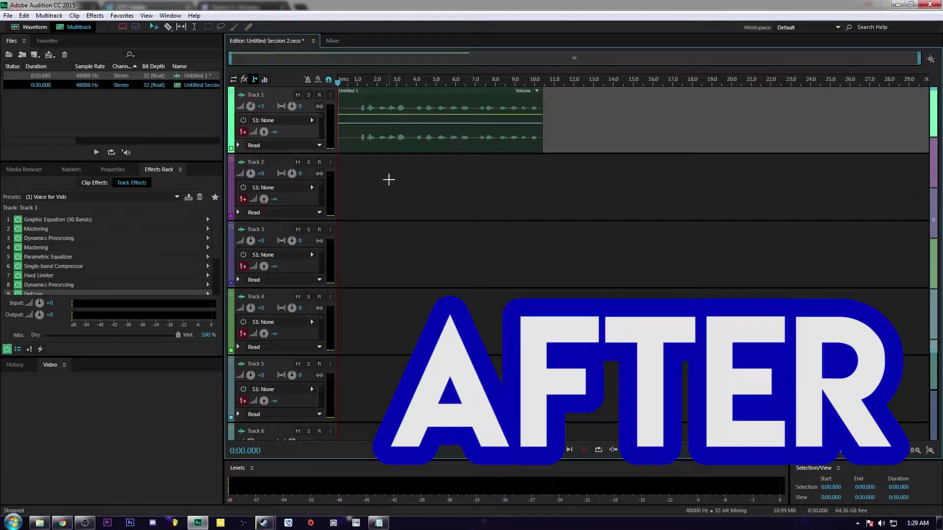
pyautogui.press('space')
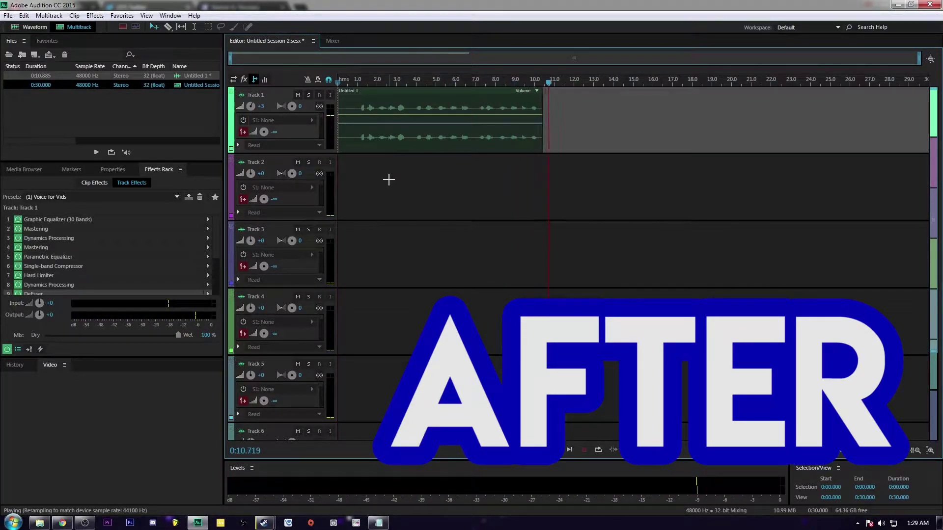
pyautogui.click(453, 201)
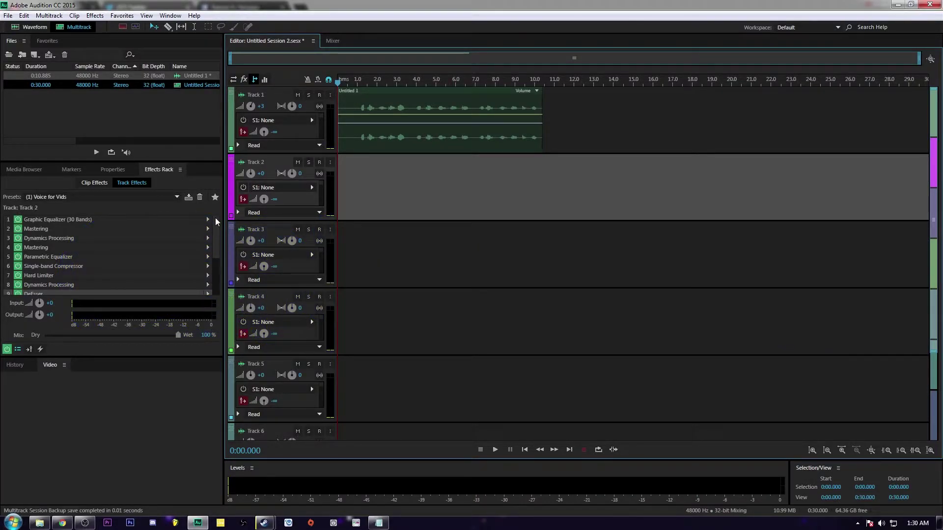
pyautogui.moveTo(216, 222)
pyautogui.mouseDown()
pyautogui.moveTo(214, 234)
pyautogui.moveTo(214, 221)
pyautogui.mouseUp()
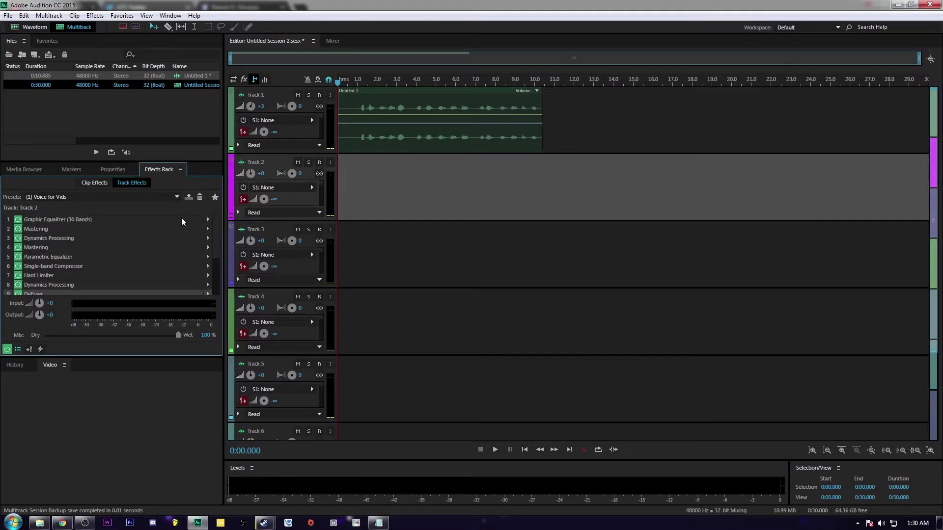
pyautogui.click(434, 180)
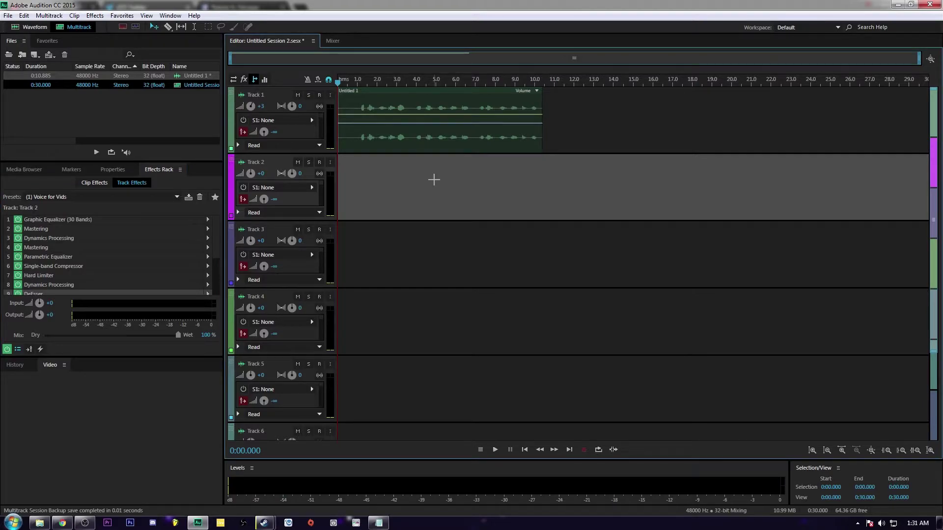
pyautogui.click(218, 234)
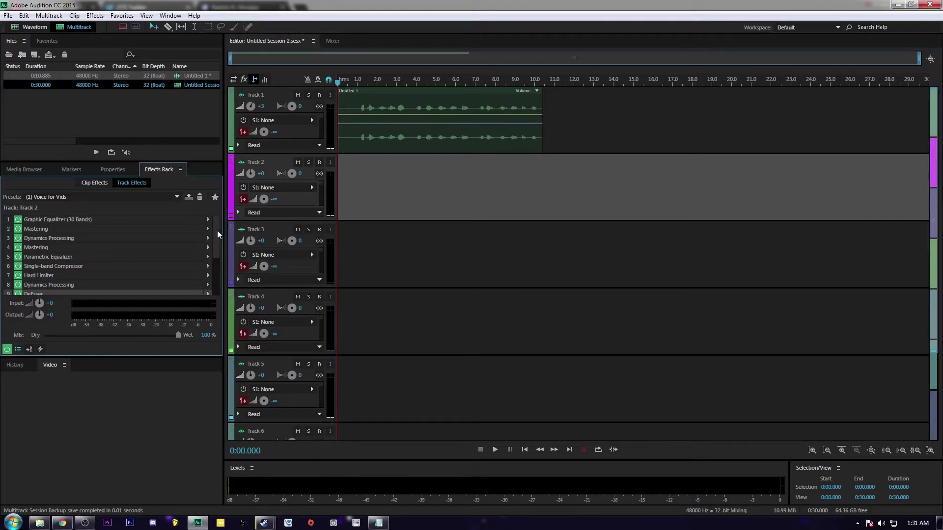